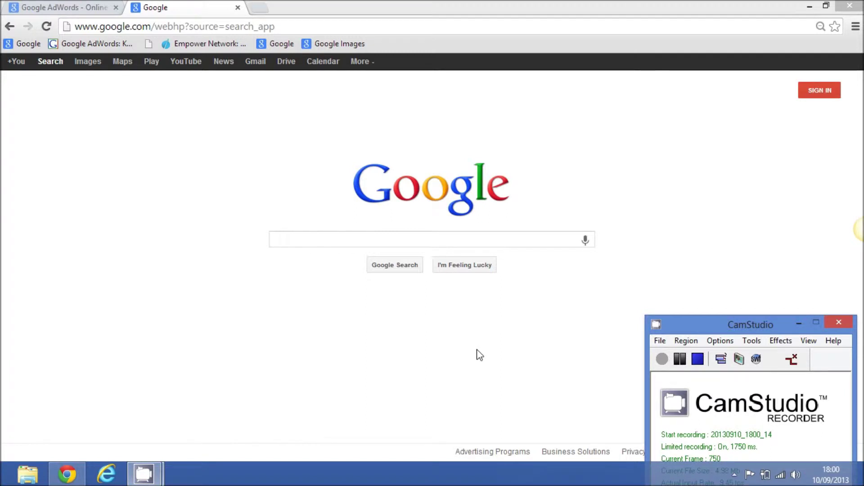
Step: Bring the Google home page in front of the CamStudio recorder
left_click(287, 240)
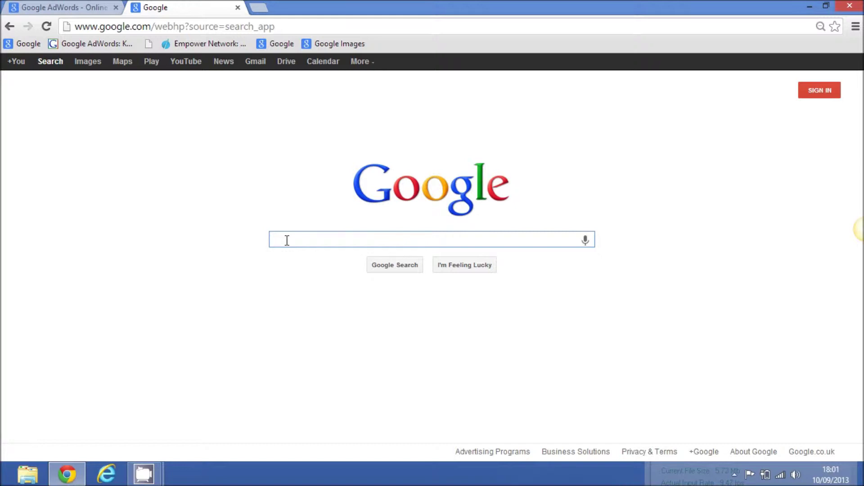
Step: Search Google for 'how to make money'
type("how to mak")
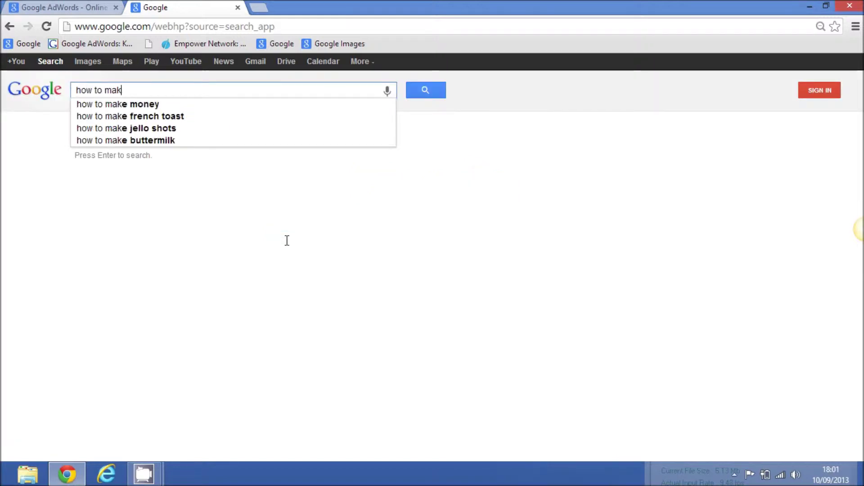
type("e money")
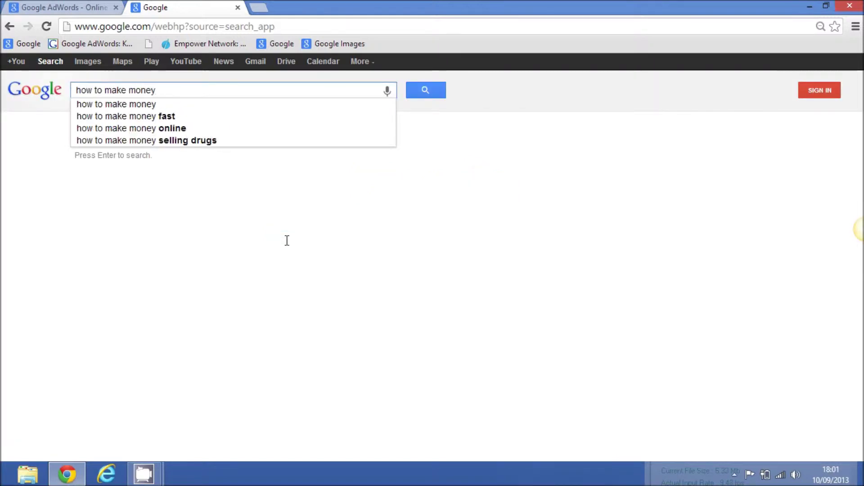
key("Return")
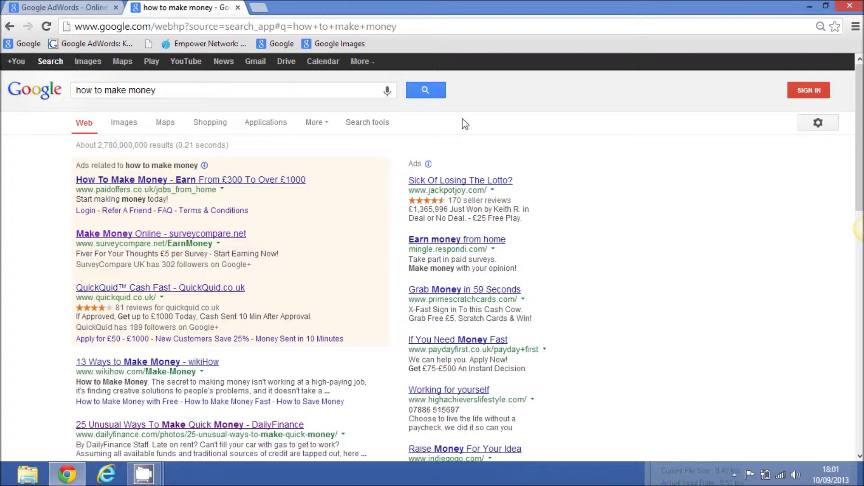
scroll(765, 145, "down", 1)
scroll(859, 229, "down", 1)
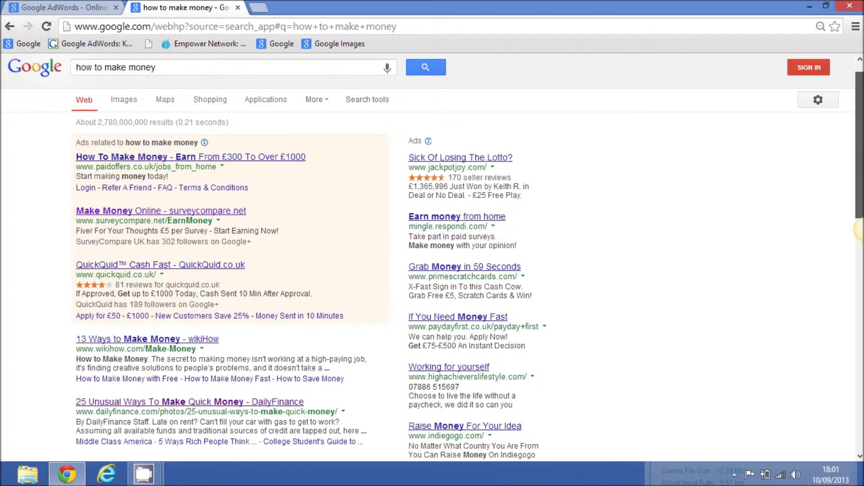
scroll(859, 229, "down", 3)
scroll(859, 230, "down", 3)
scroll(859, 229, "down", 3)
scroll(859, 230, "down", 3)
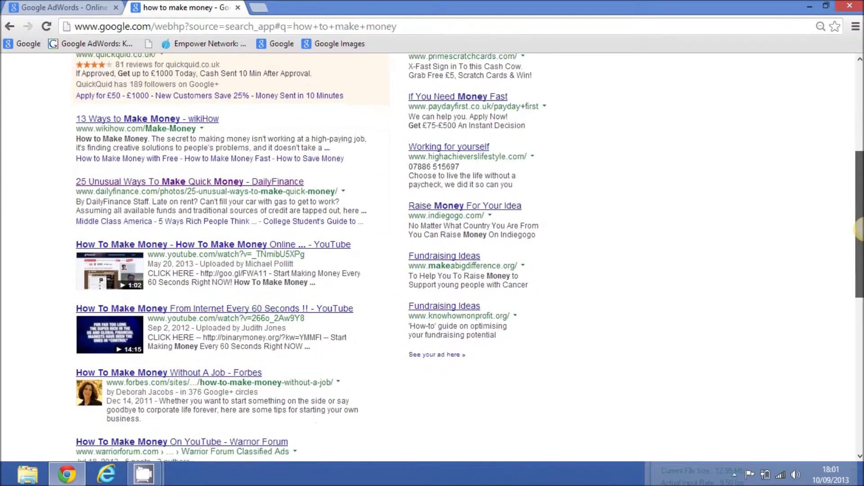
scroll(860, 230, "down", 3)
scroll(860, 243, "down", 3)
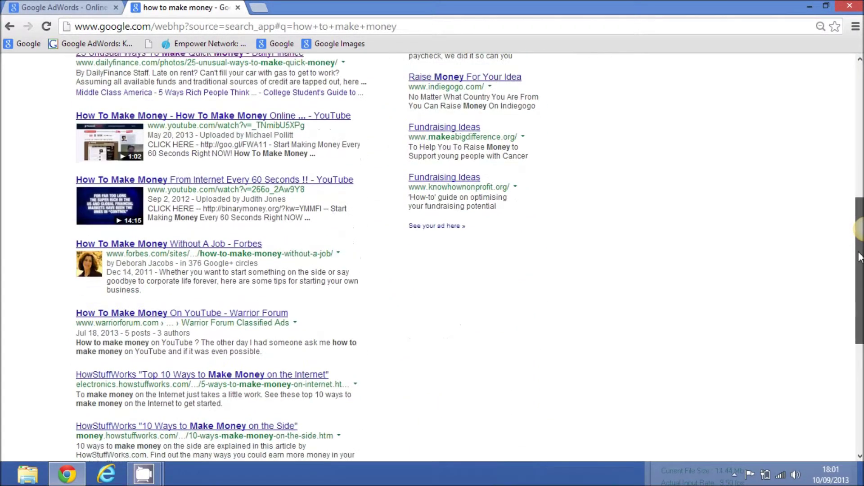
scroll(859, 256, "down", 3)
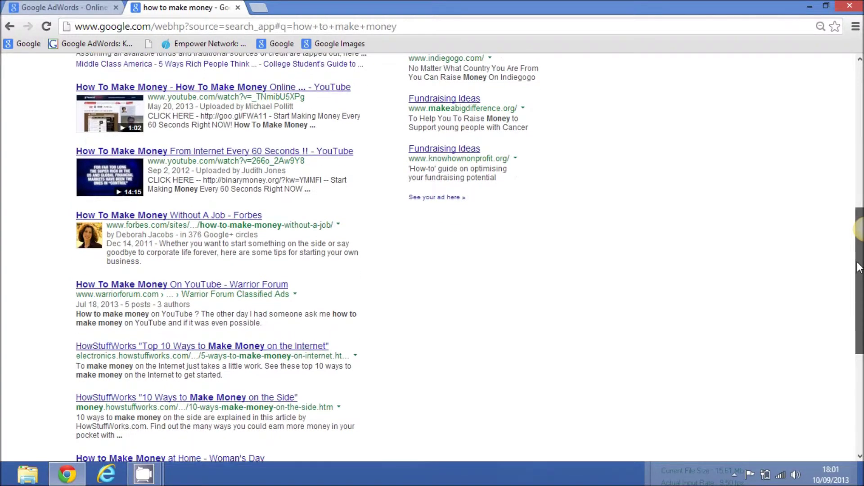
scroll(856, 288, "down", 5)
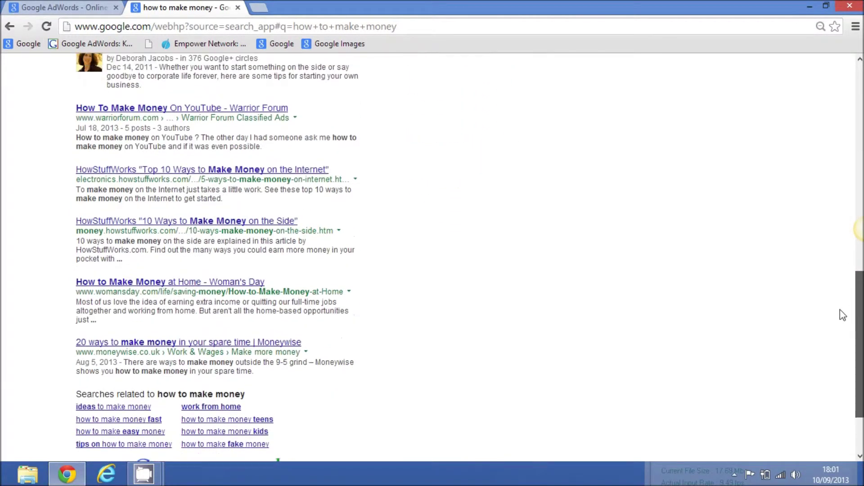
scroll(840, 310, "up", 5)
scroll(821, 223, "up", 10)
scroll(811, 190, "up", 6)
scroll(799, 139, "up", 5)
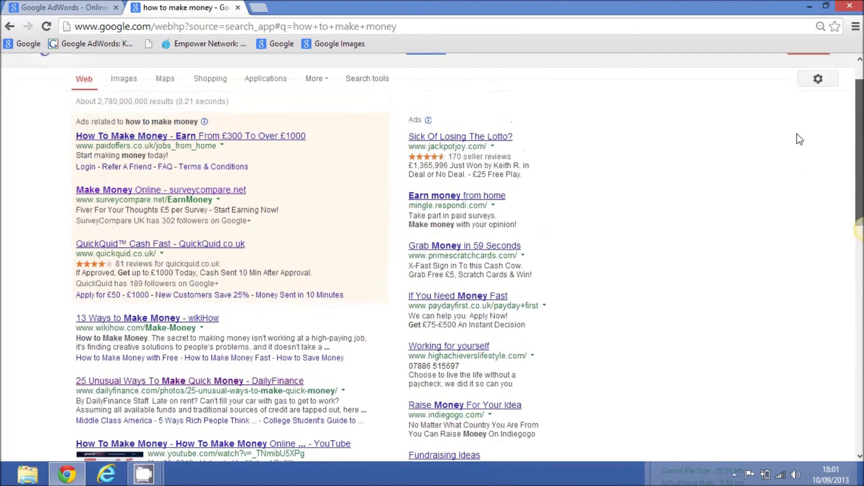
scroll(796, 135, "down", 3)
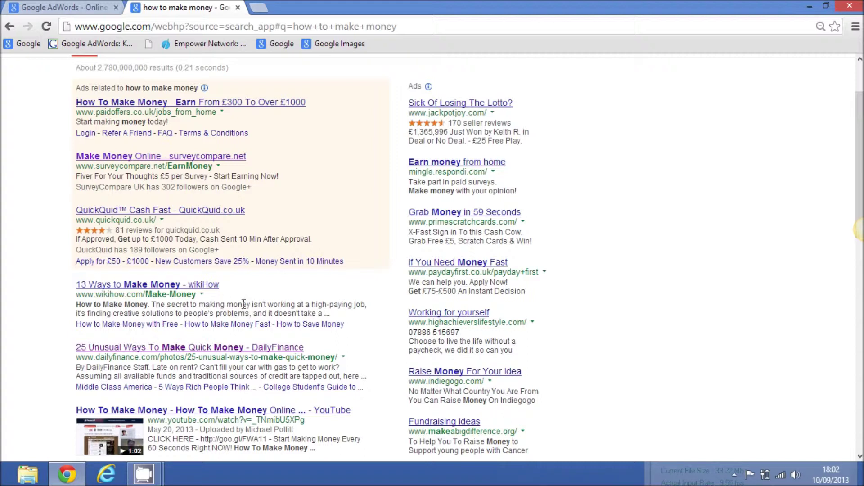
scroll(830, 234, "up", 2)
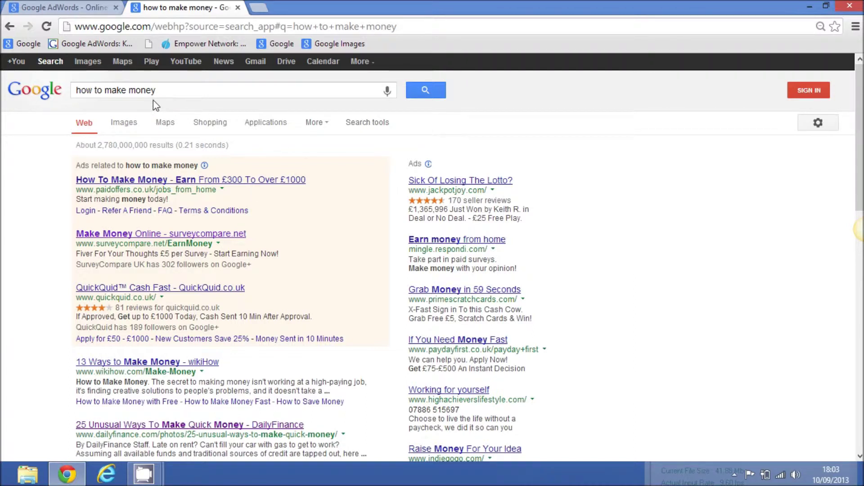
left_click(173, 91)
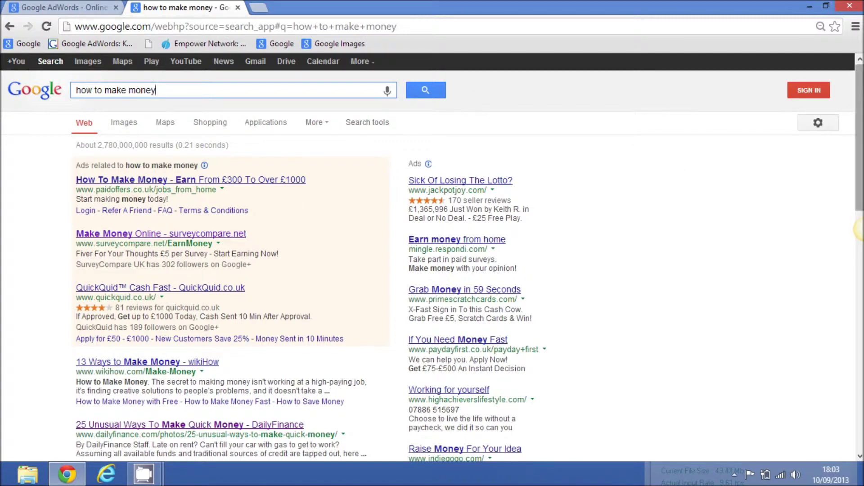
scroll(860, 230, "down", 1)
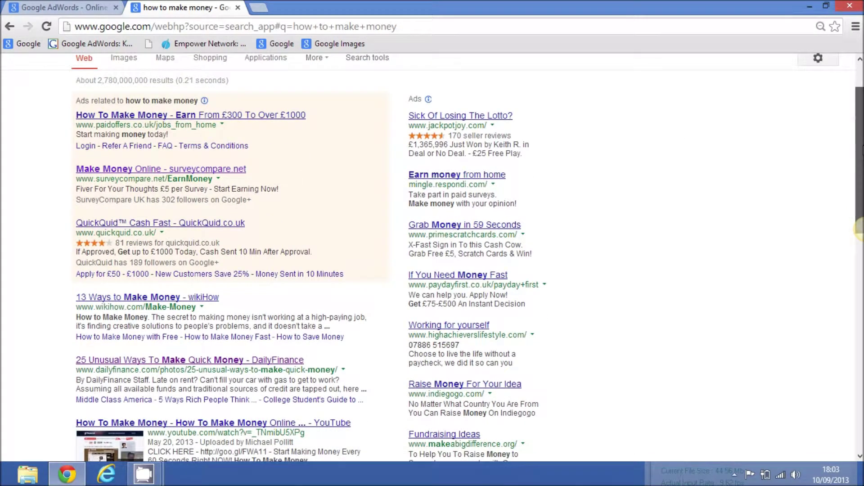
scroll(860, 230, "down", 1)
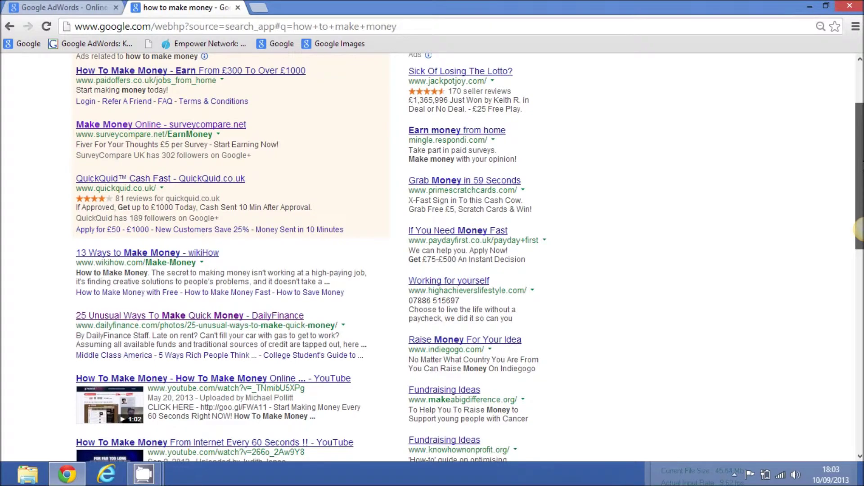
scroll(859, 230, "down", 1)
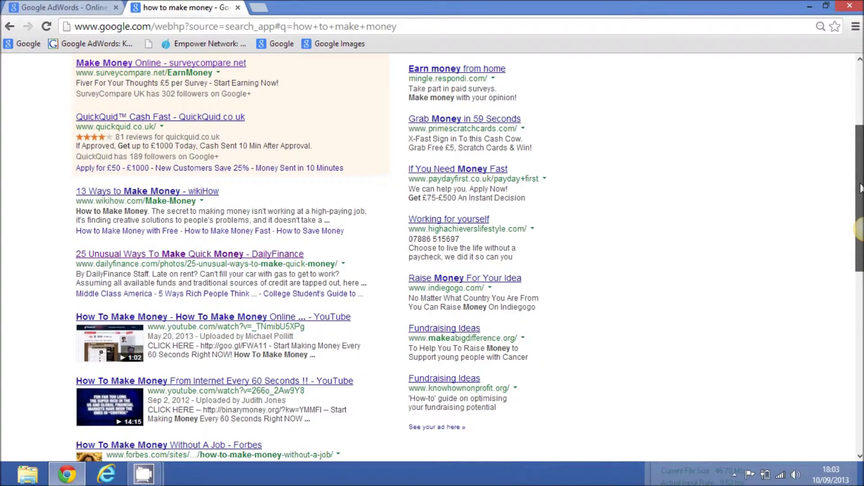
left_click_drag(860, 188, 852, 245)
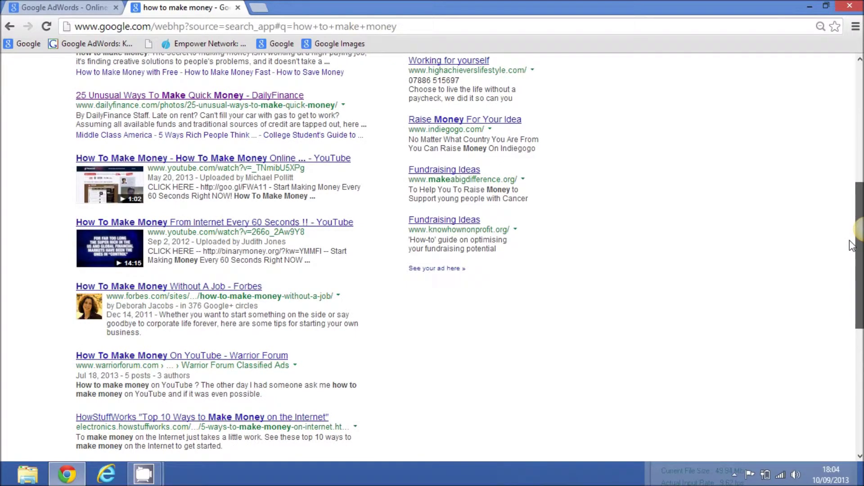
left_click_drag(852, 245, 841, 148)
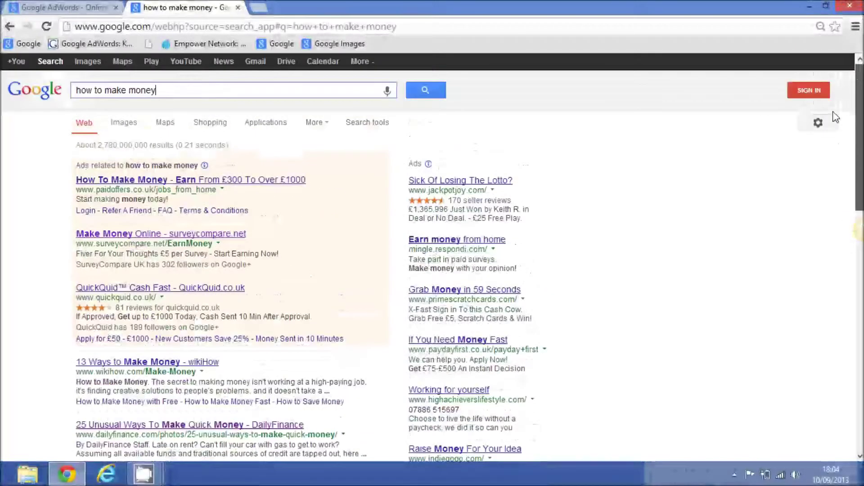
left_click_drag(841, 148, 827, 196)
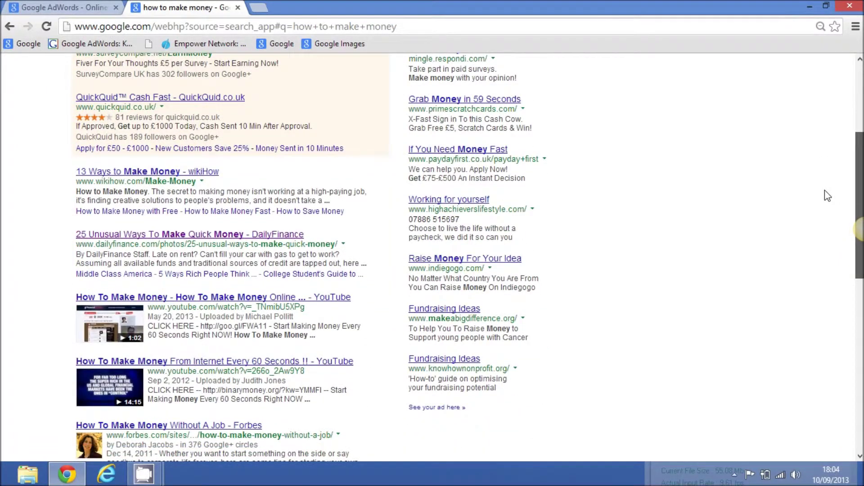
left_click_drag(828, 196, 823, 153)
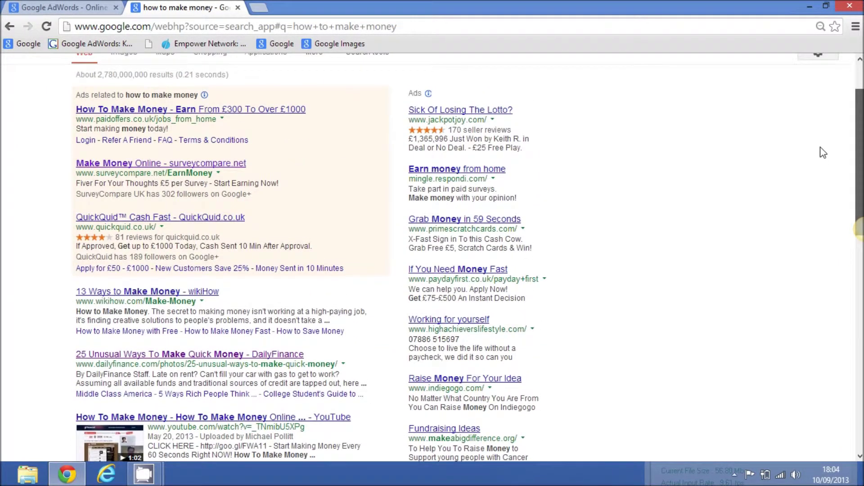
mouse_move(823, 153)
left_mouse_down()
mouse_move(812, 107)
mouse_move(800, 172)
left_mouse_up()
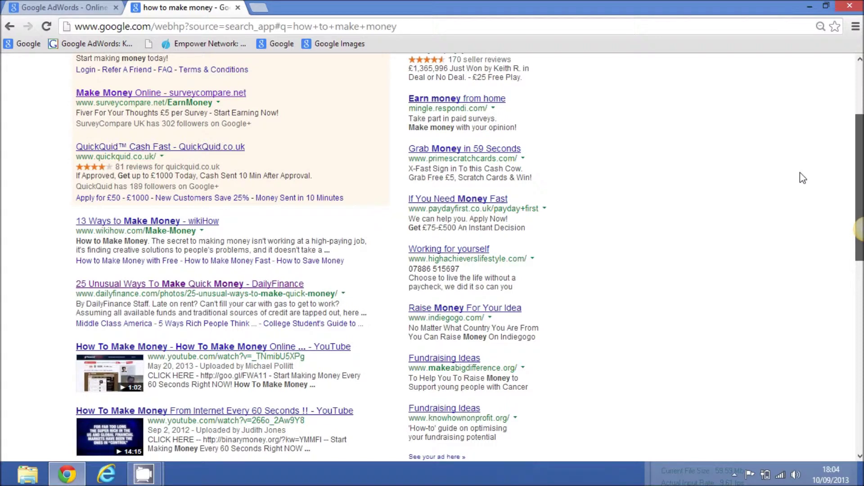
left_click_drag(803, 179, 800, 115)
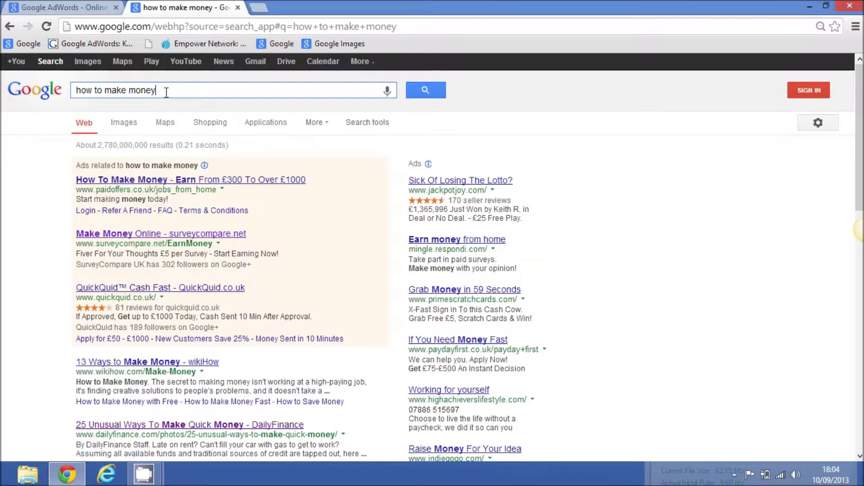
type(" to")
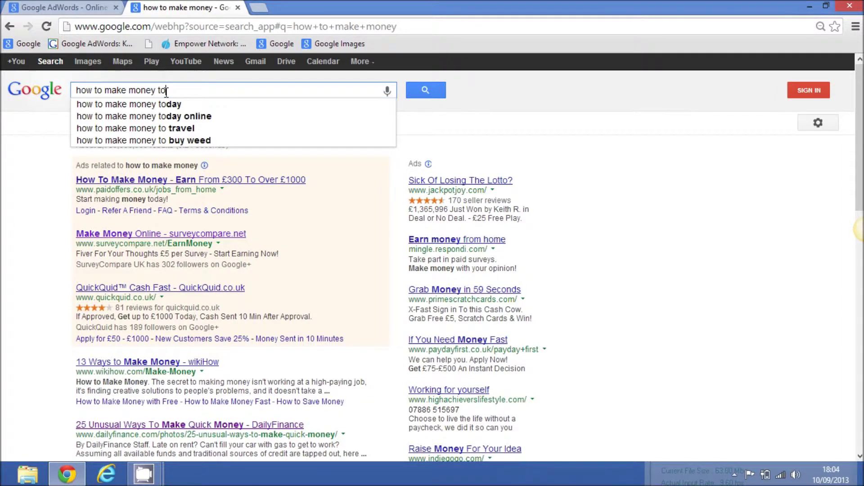
type("d")
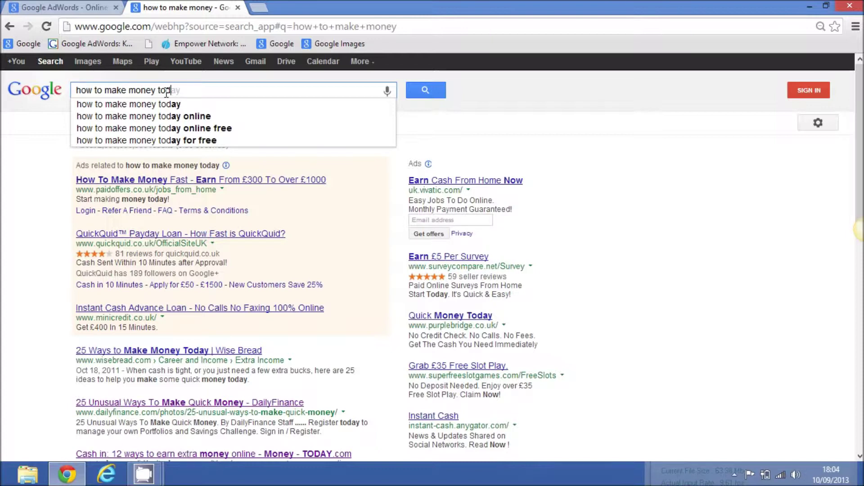
type("ay")
Step: Run the 'how to make money today' search and scroll its results
key("Return")
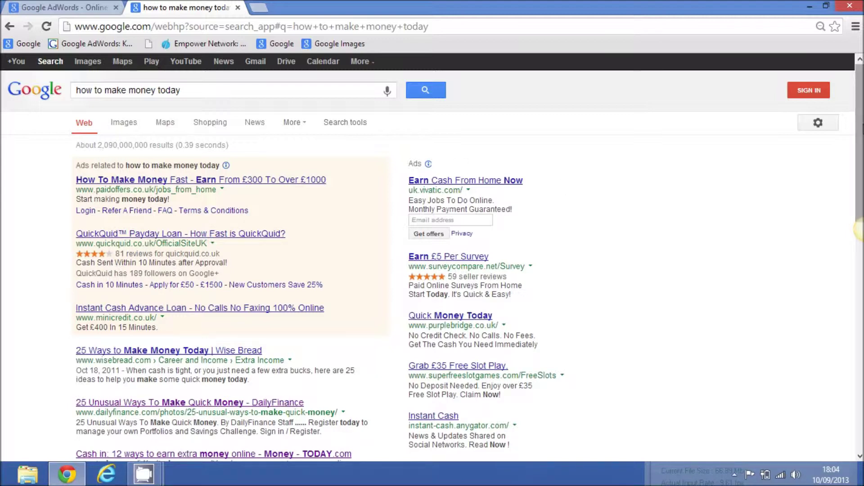
left_click_drag(862, 129, 861, 171)
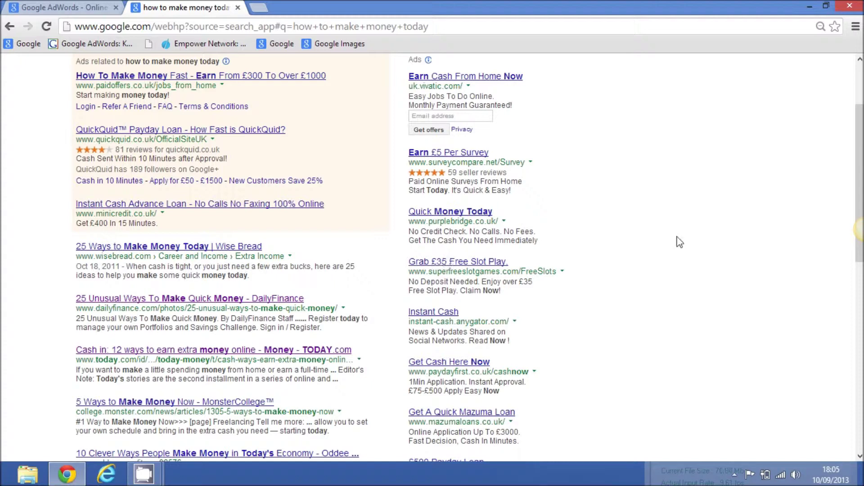
left_click_drag(860, 209, 860, 230)
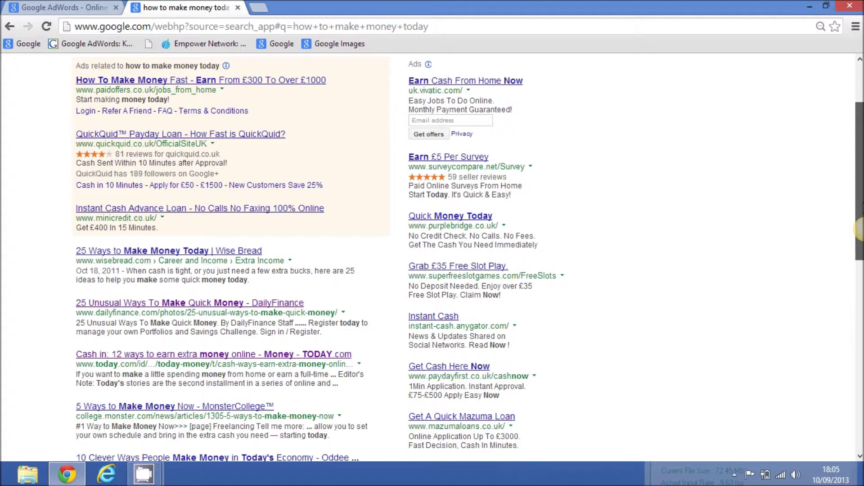
left_click_drag(860, 230, 852, 158)
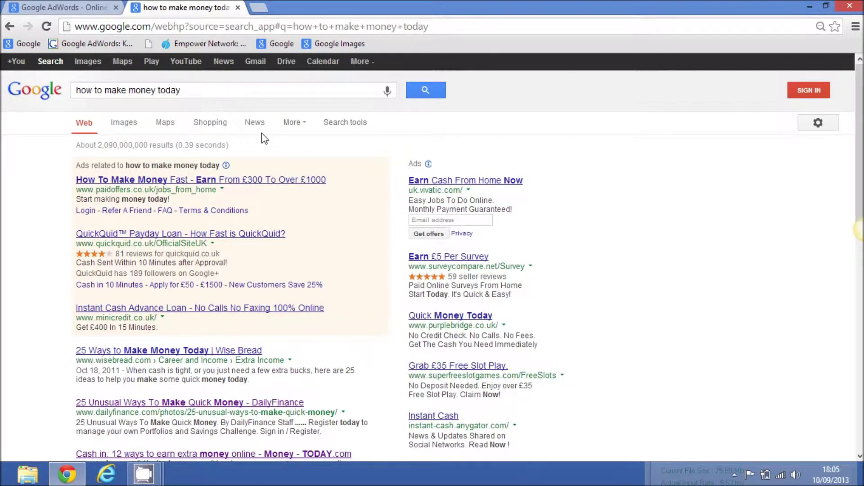
left_click(78, 92)
Step: Replace the query with 'how can a teenager make money' and search
left_click_drag(193, 91, 63, 90)
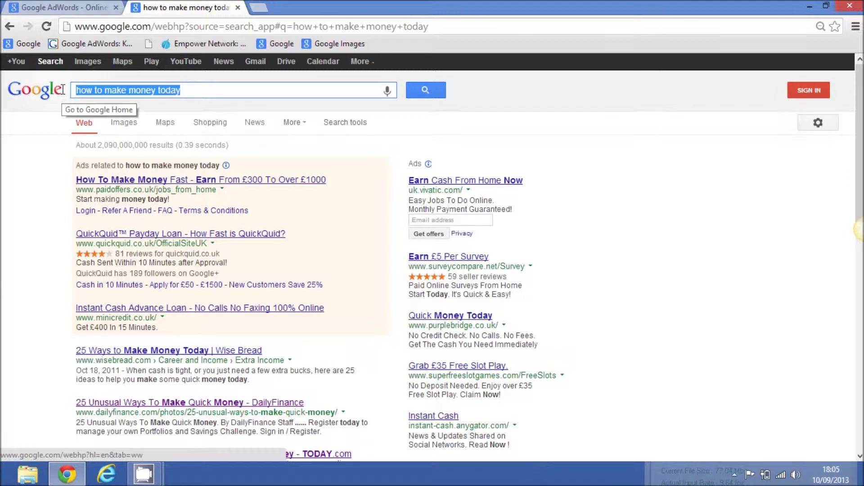
type("how can ")
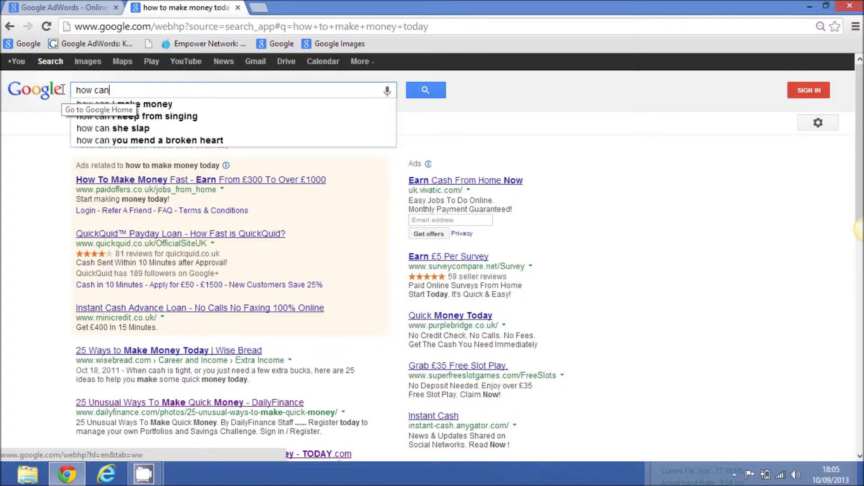
type("a teena")
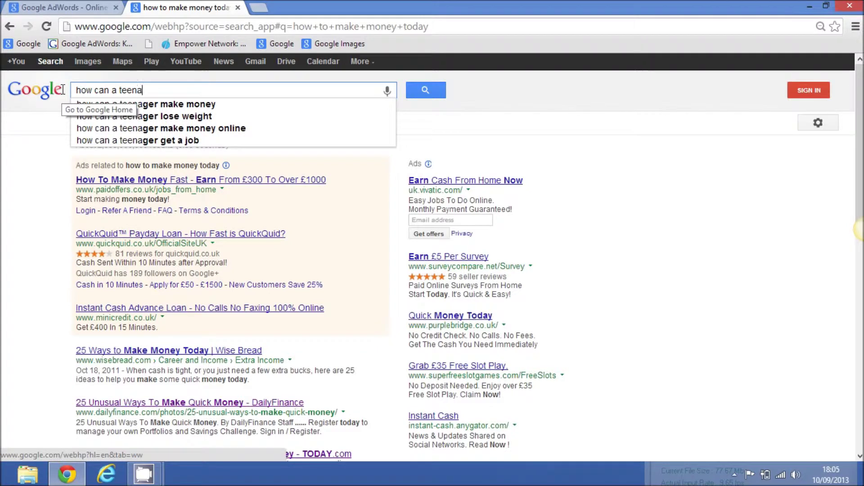
type("ger")
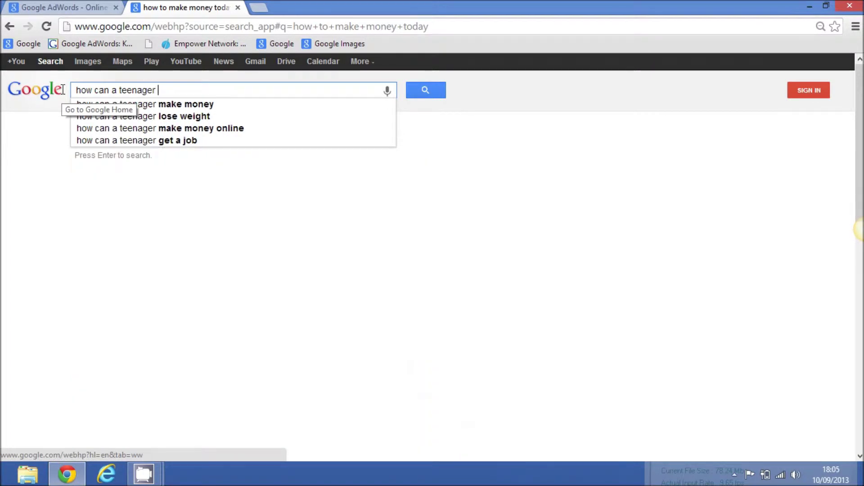
type(" make money")
key("Return")
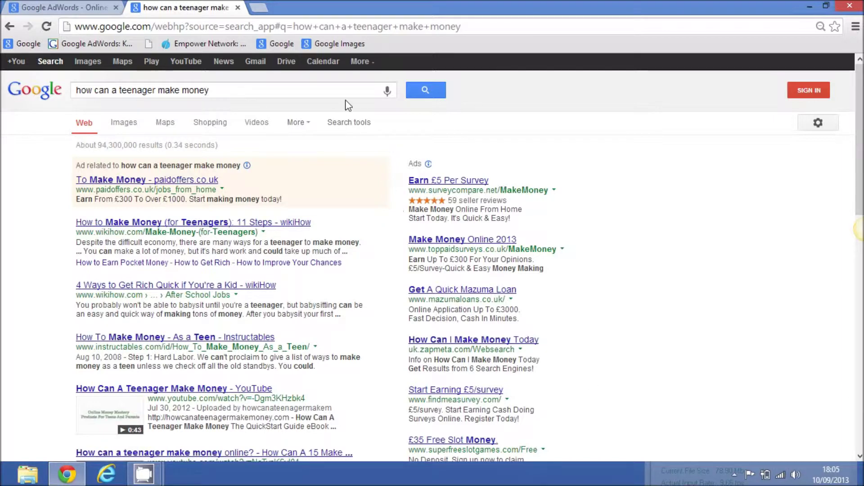
Step: Open the screen recorder window, scroll the results, and return to the AdWords sign-in tab
left_click(735, 475)
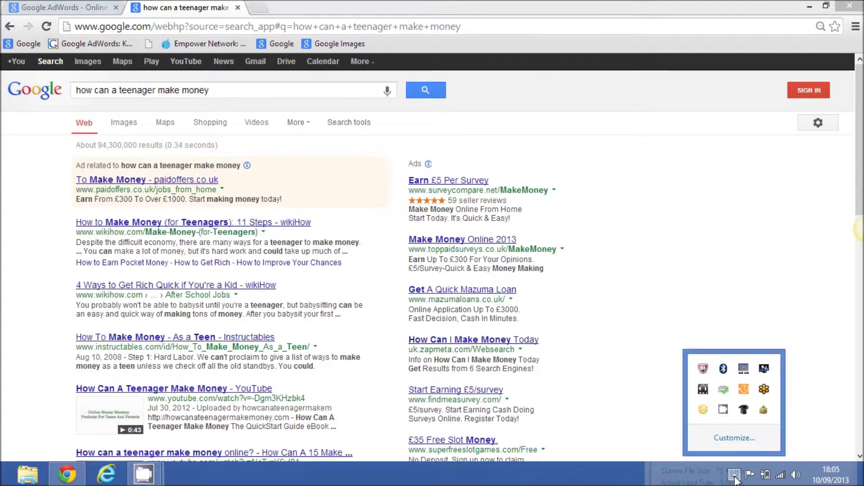
left_click(724, 410)
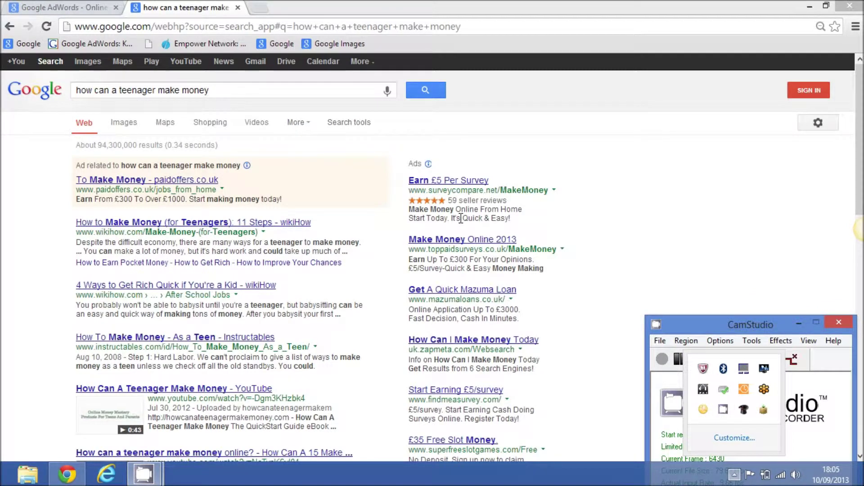
left_click_drag(863, 143, 863, 170)
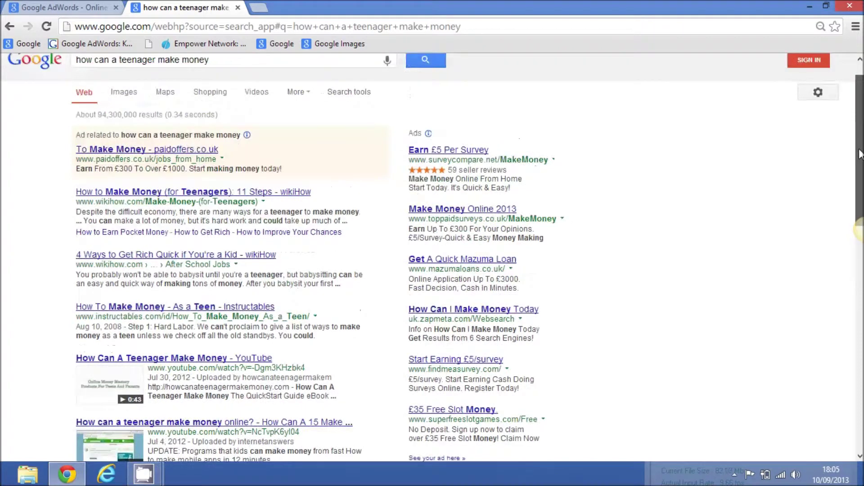
left_click_drag(863, 170, 859, 124)
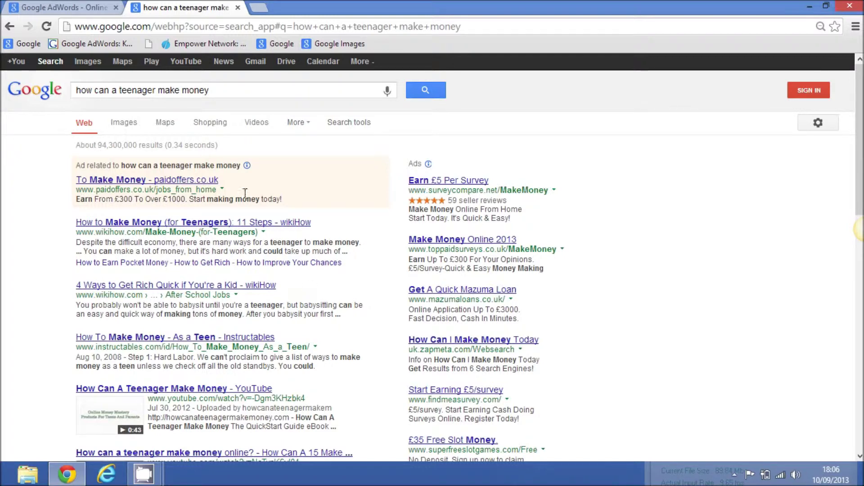
left_click(56, 8)
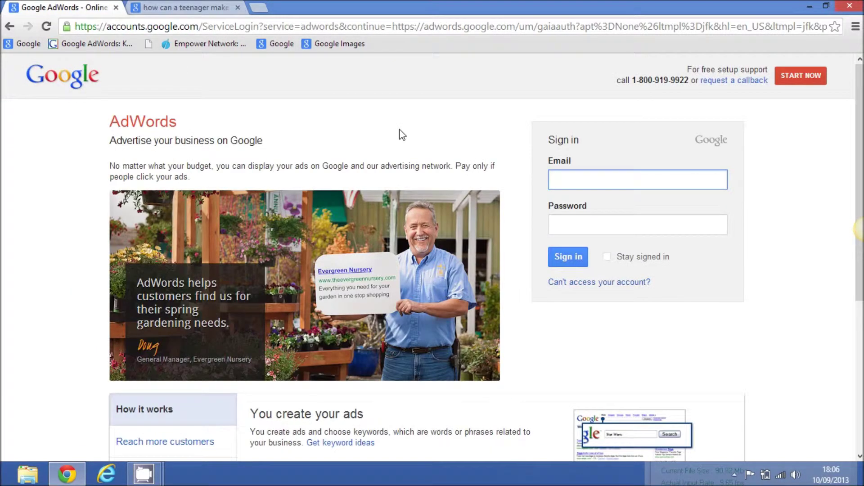
Step: Sign in to AdWords with the saved email address and password
left_click(590, 181)
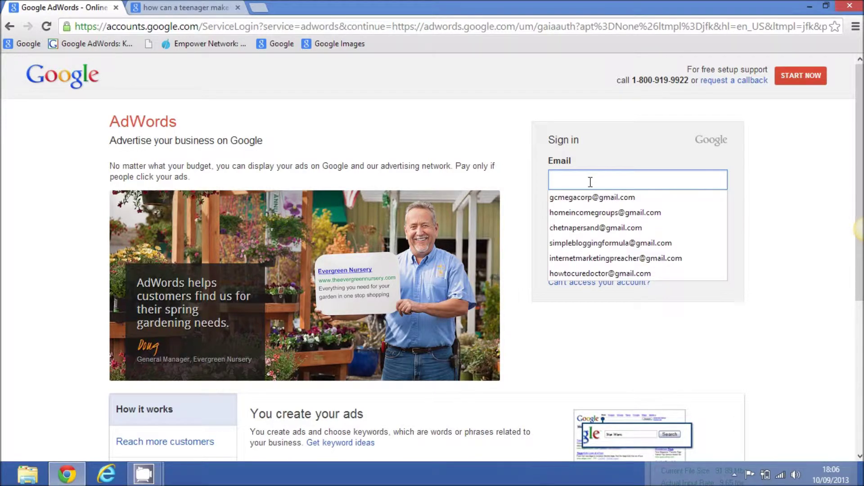
left_click(590, 198)
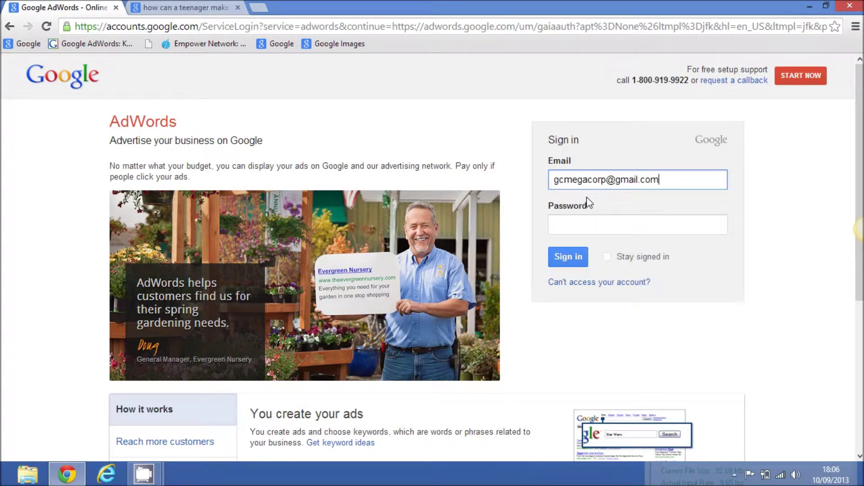
left_click(573, 230)
type("•")
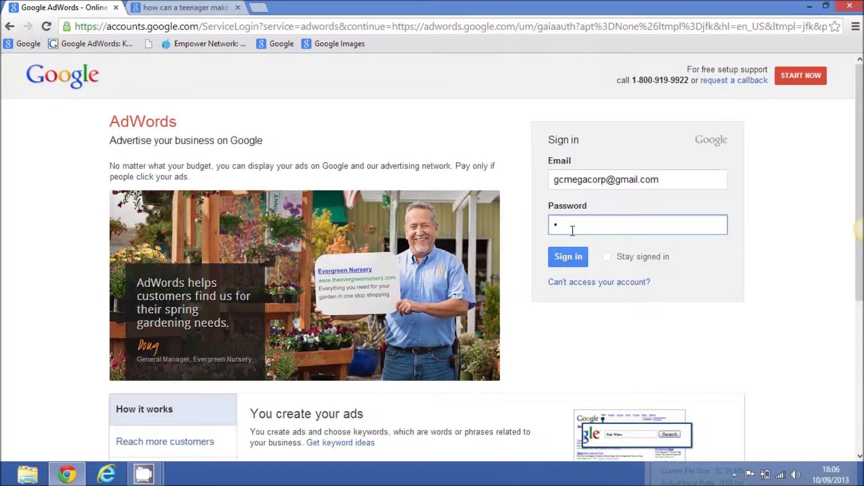
type("•••••")
type("••")
key("Return")
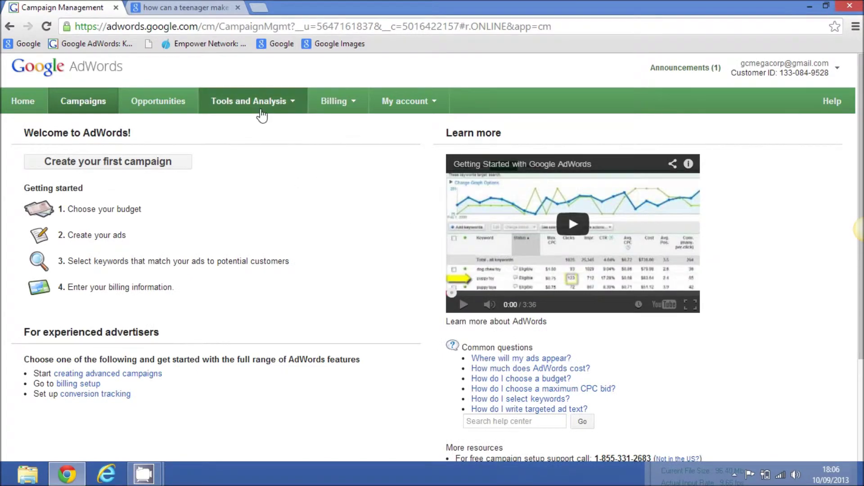
Step: Open Keyword Planner from Tools and Analysis and expand the keyword ideas search form
left_click(295, 103)
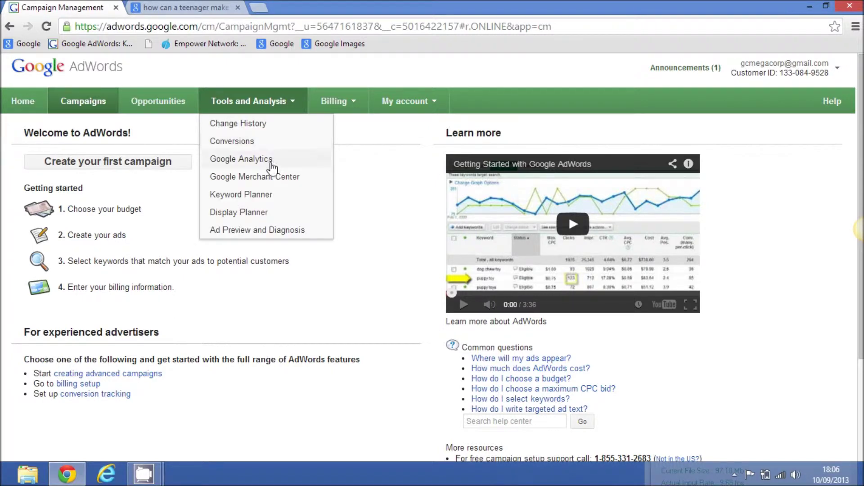
left_click(273, 196)
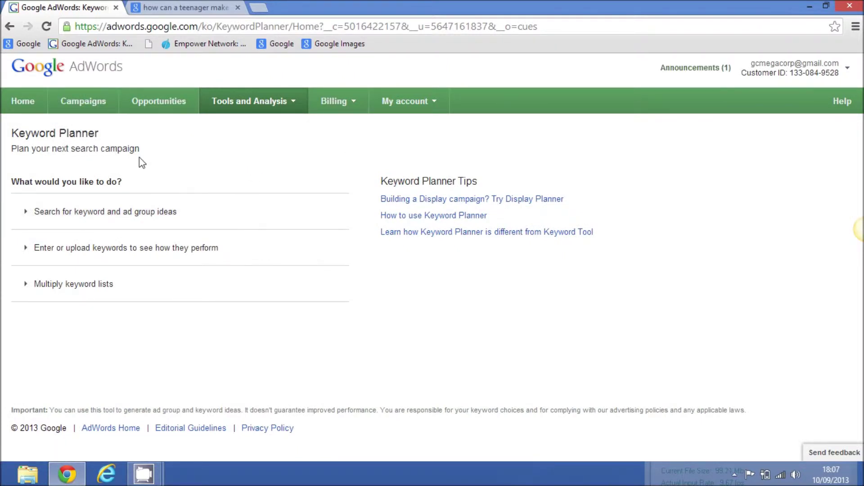
left_click(142, 221)
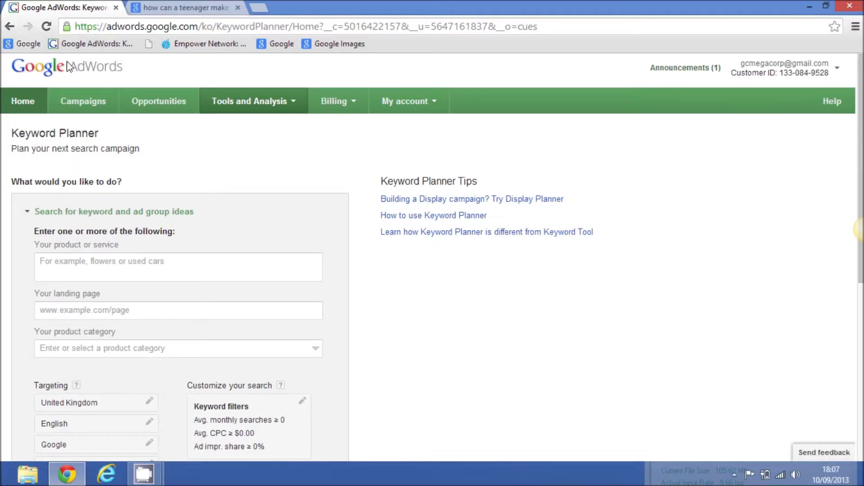
Step: Enter 'how can a teenager make money' as the product or service, then open location targeting
scroll(585, 180, "down", 3)
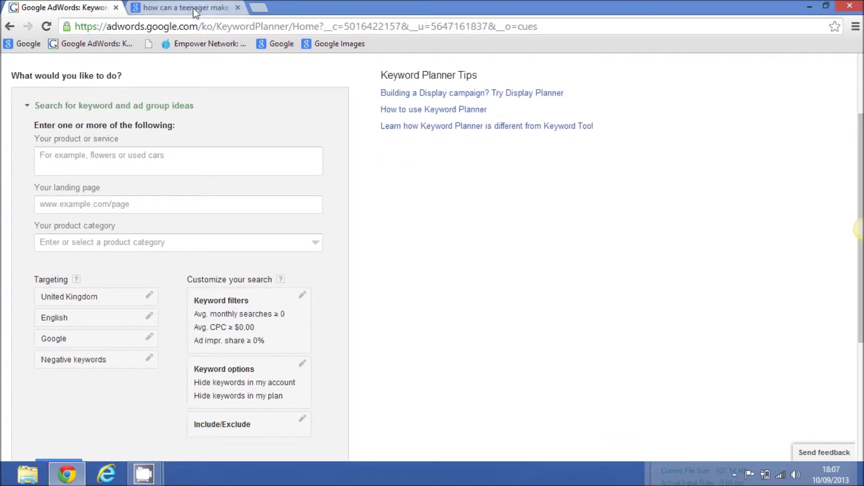
left_click(193, 9)
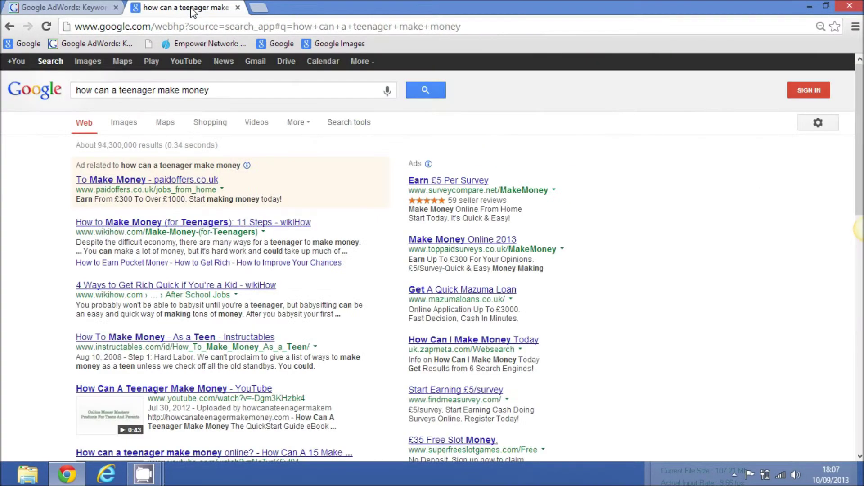
left_click(47, 9)
left_click(137, 160)
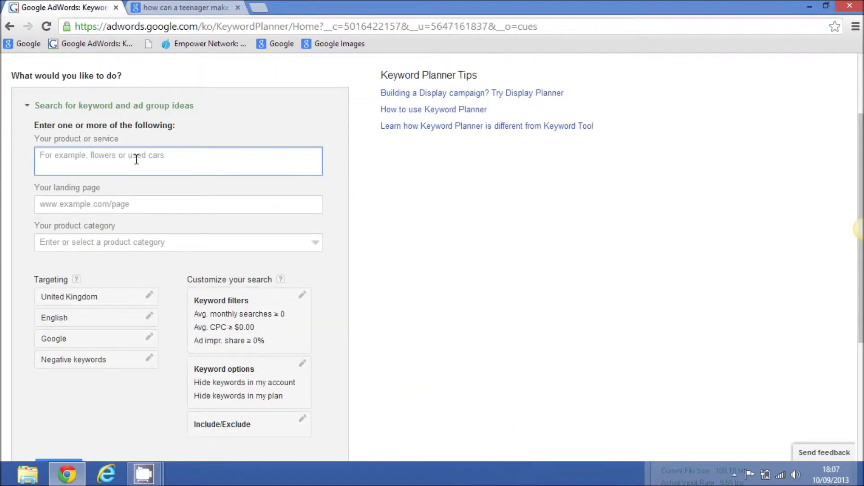
type("how can")
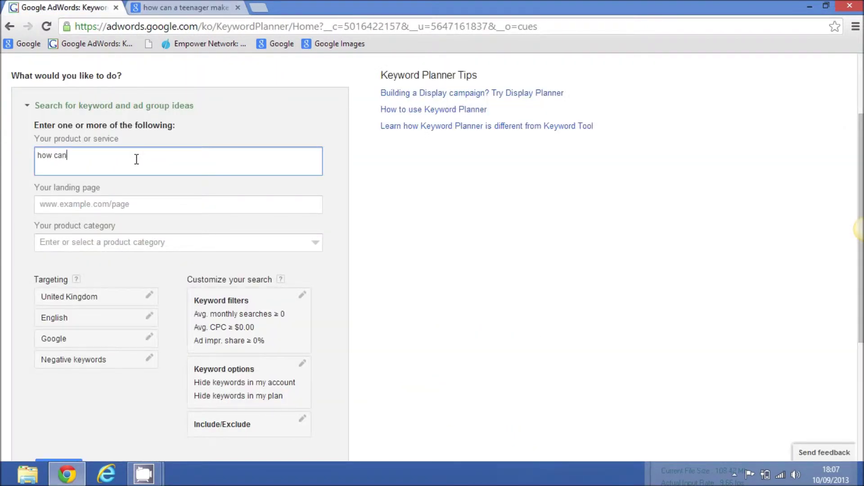
type(" a teenager ")
type("make money")
scroll(859, 141, "down", 1)
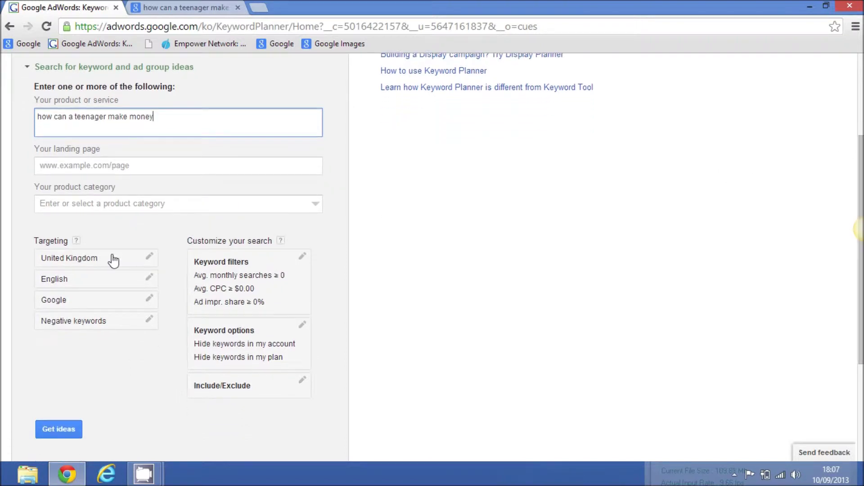
left_click(106, 258)
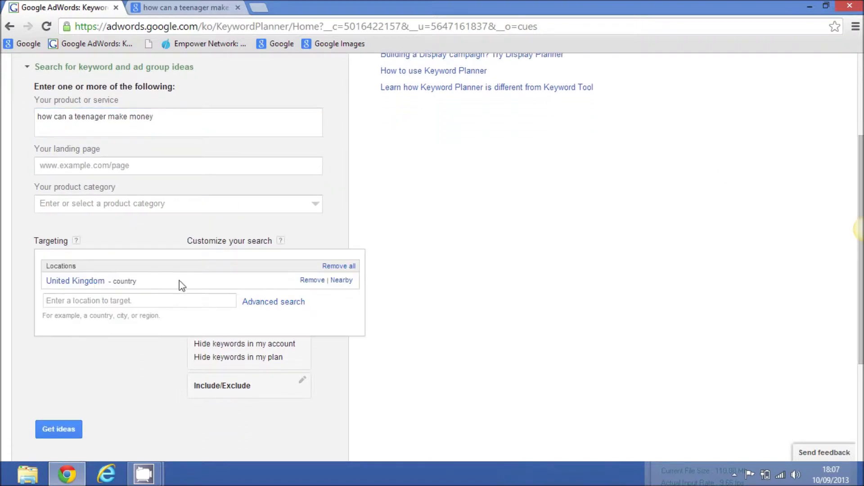
Step: Remove United Kingdom from the targeted locations so all locations are covered
left_click(302, 281)
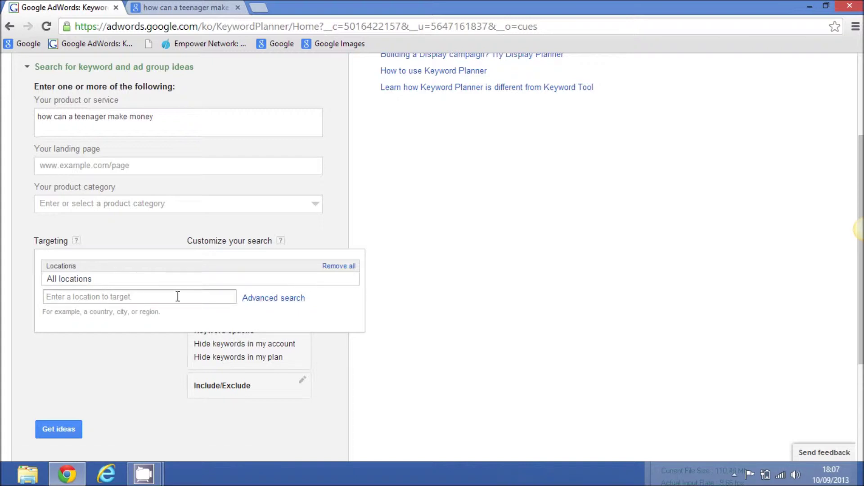
left_click(447, 279)
left_click_drag(271, 274, 113, 247)
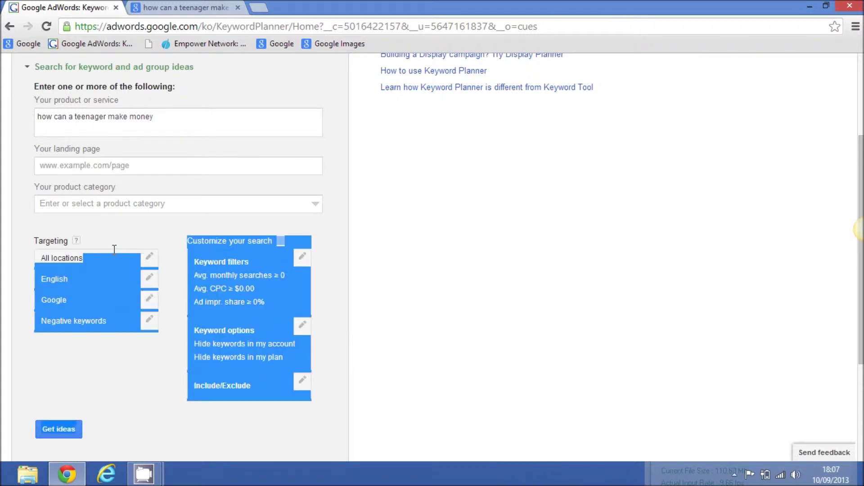
left_click(196, 219)
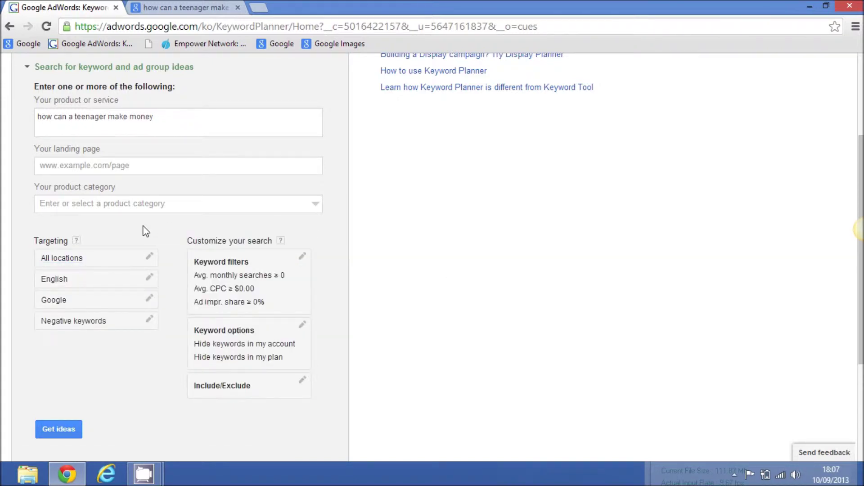
mouse_move(857, 230)
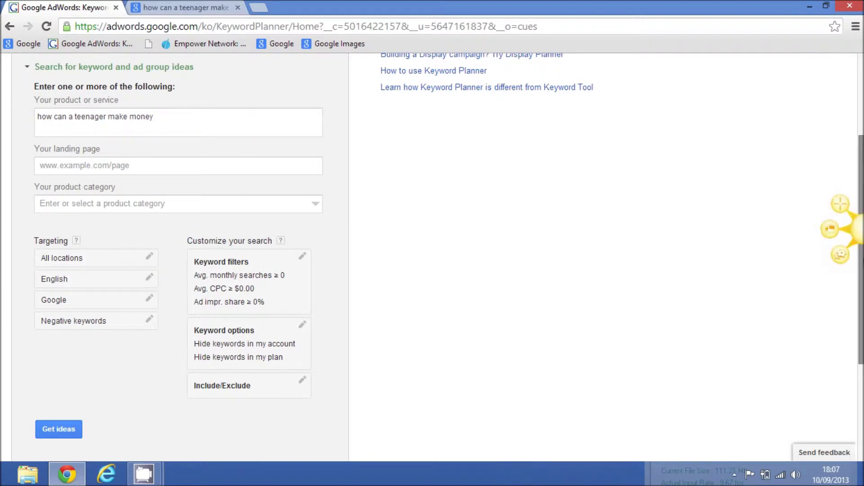
scroll(849, 255, "down", 3)
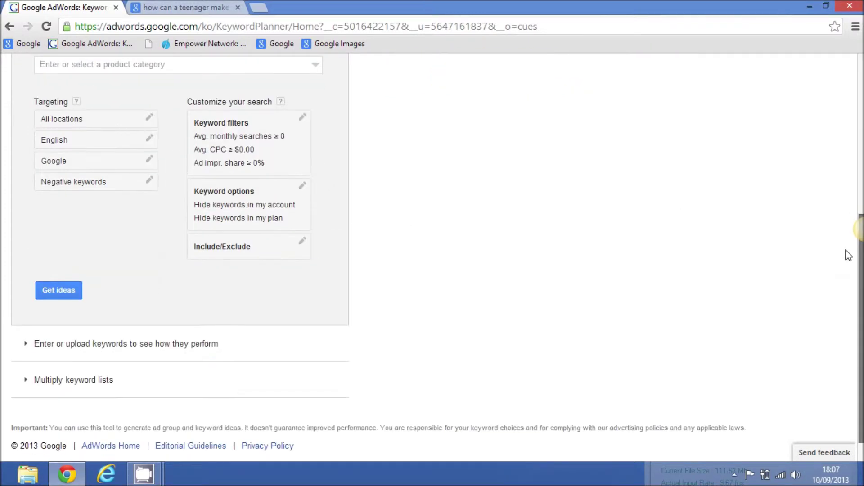
scroll(849, 256, "up", 1)
scroll(844, 235, "up", 1)
scroll(838, 202, "up", 1)
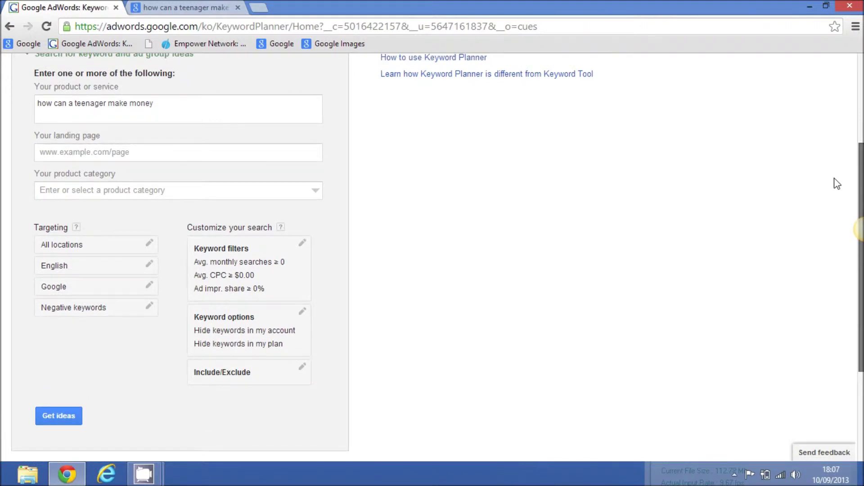
scroll(837, 186, "down", 1)
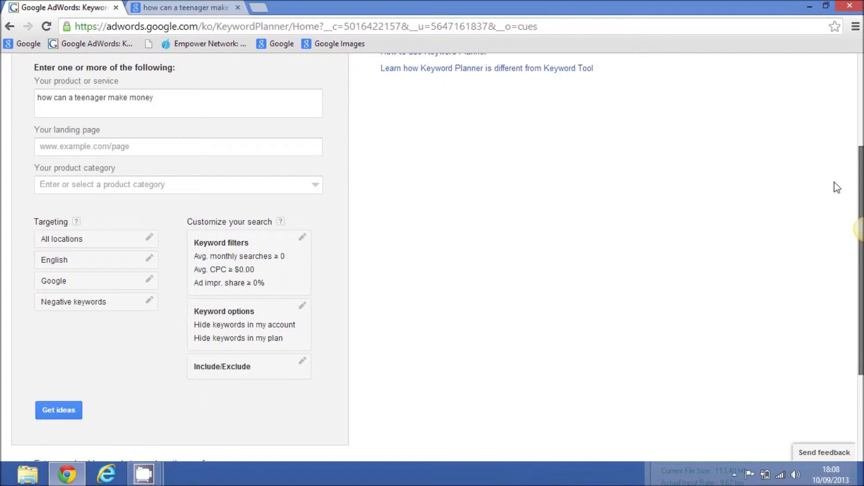
scroll(838, 189, "down", 1)
scroll(836, 198, "down", 1)
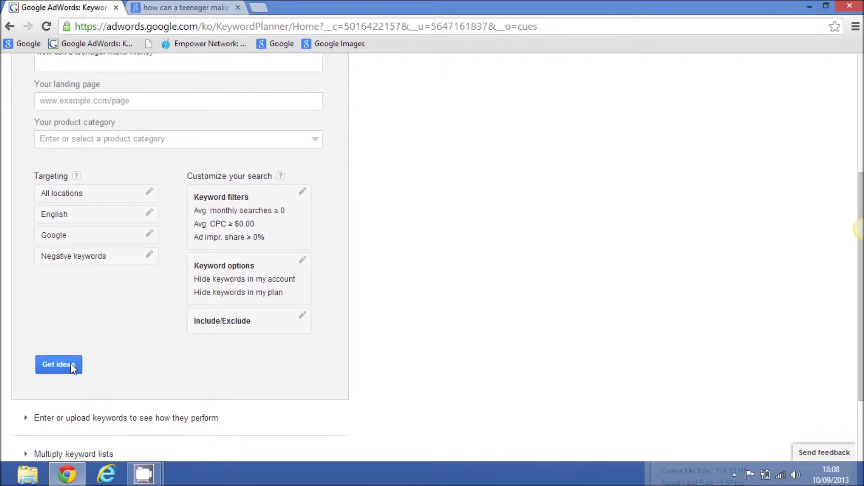
Step: Get keyword ideas and view them individually, showing 480 average monthly searches
left_click(68, 364)
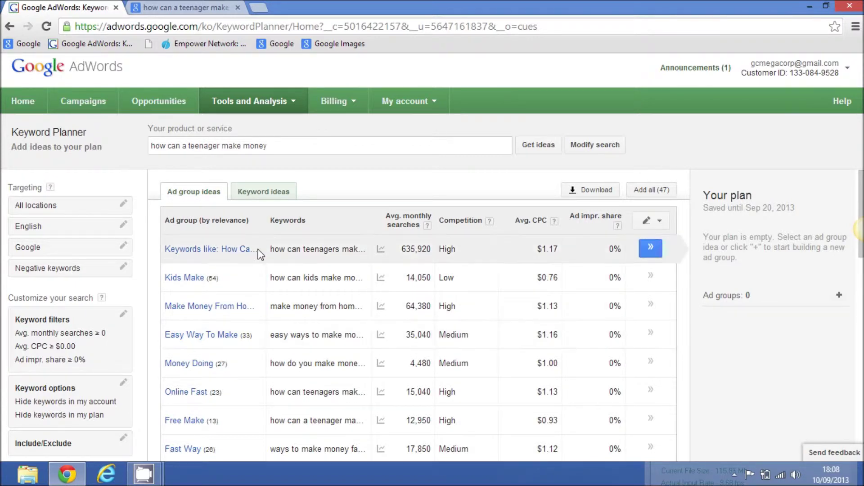
left_click(260, 195)
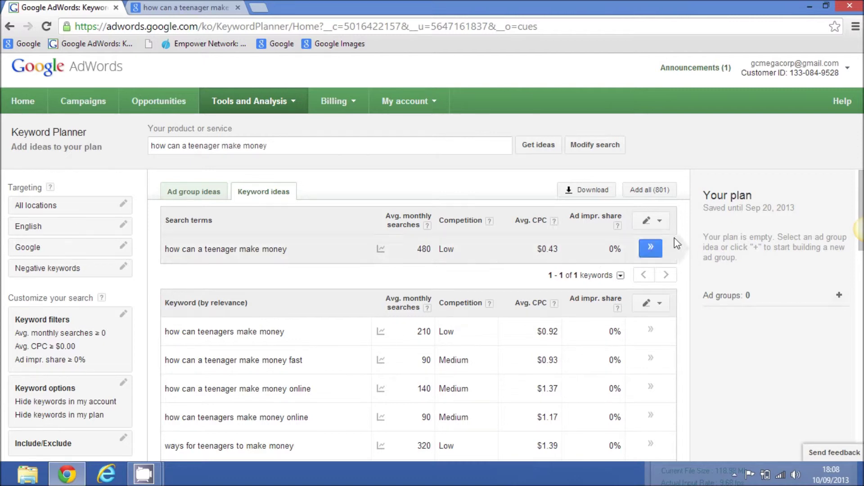
Step: Set keywords to be added as exact match, then return to the Google results
left_click(659, 223)
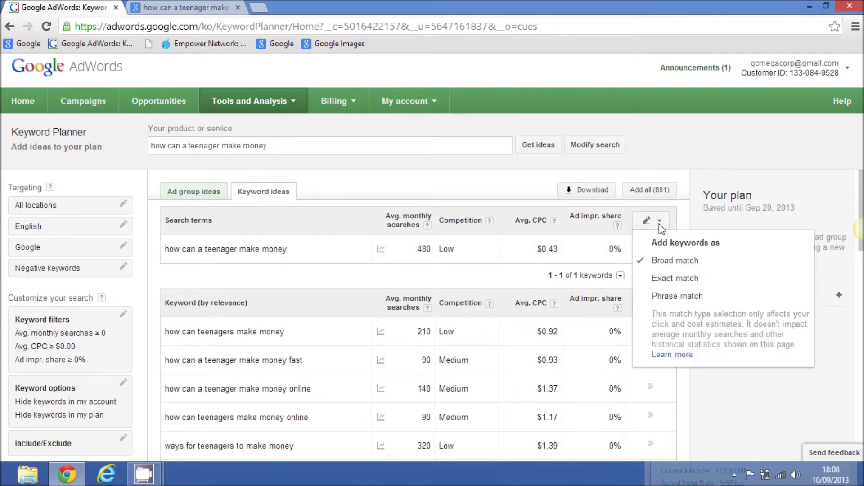
left_click(669, 278)
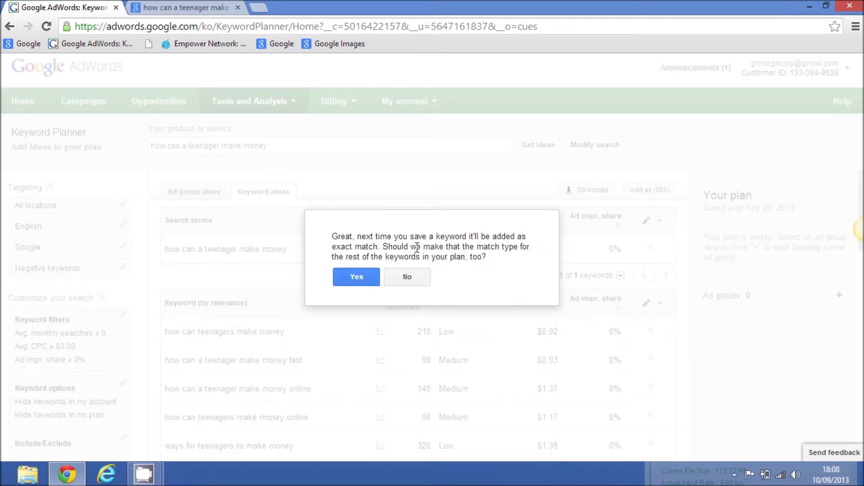
left_click(351, 276)
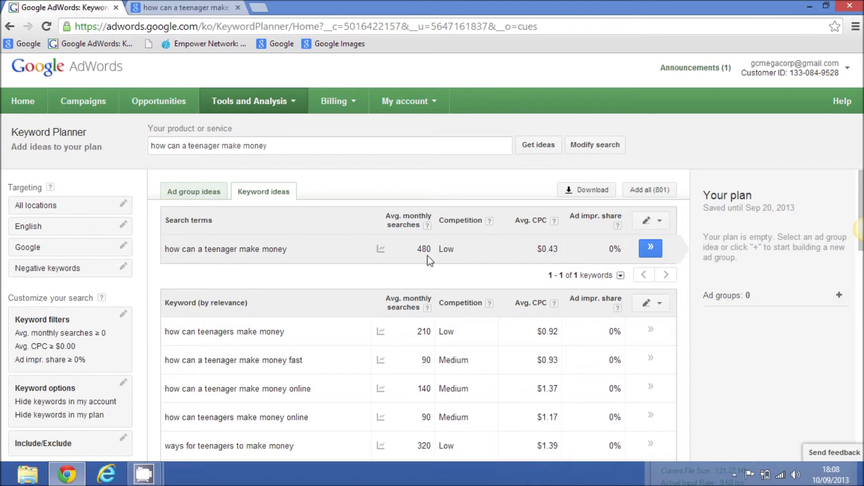
left_click(171, 13)
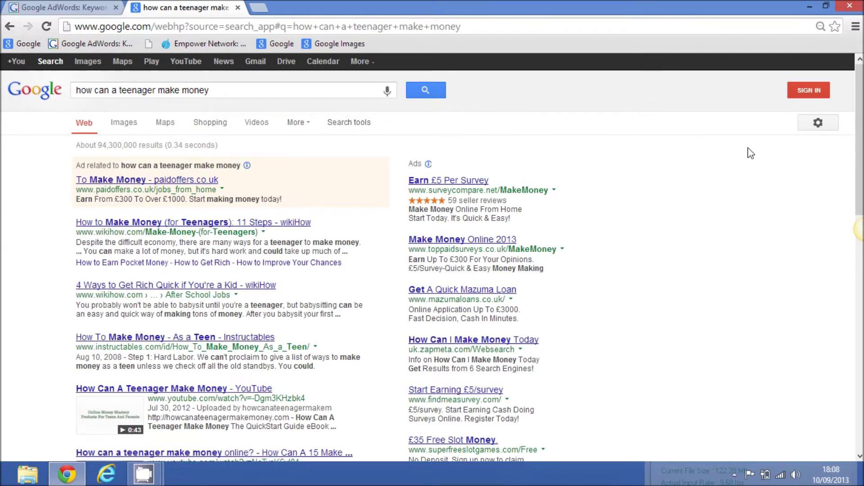
Step: Scroll through the roughly 94,300,000 Google results for the teenager money query
scroll(859, 129, "down", 1)
scroll(859, 128, "down", 1)
scroll(856, 117, "up", 2)
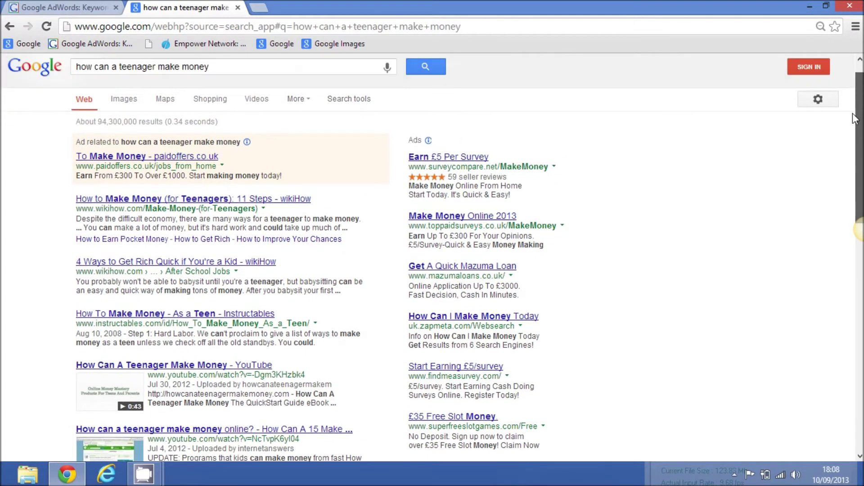
scroll(852, 106, "up", 1)
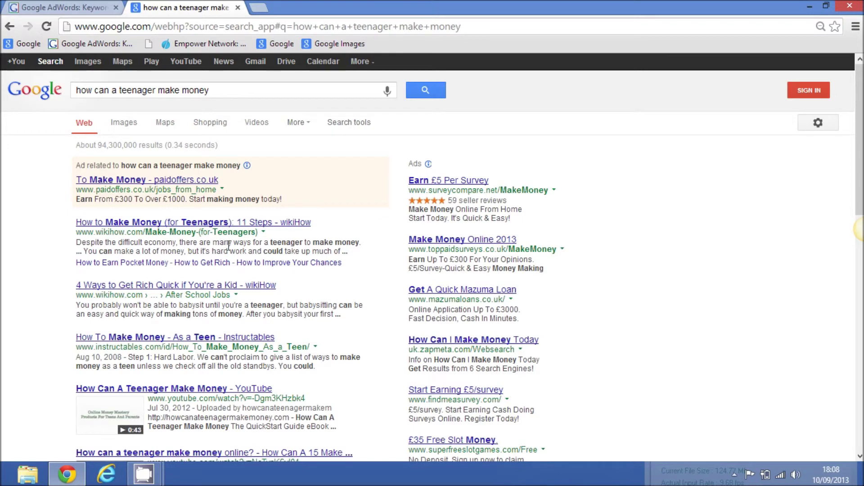